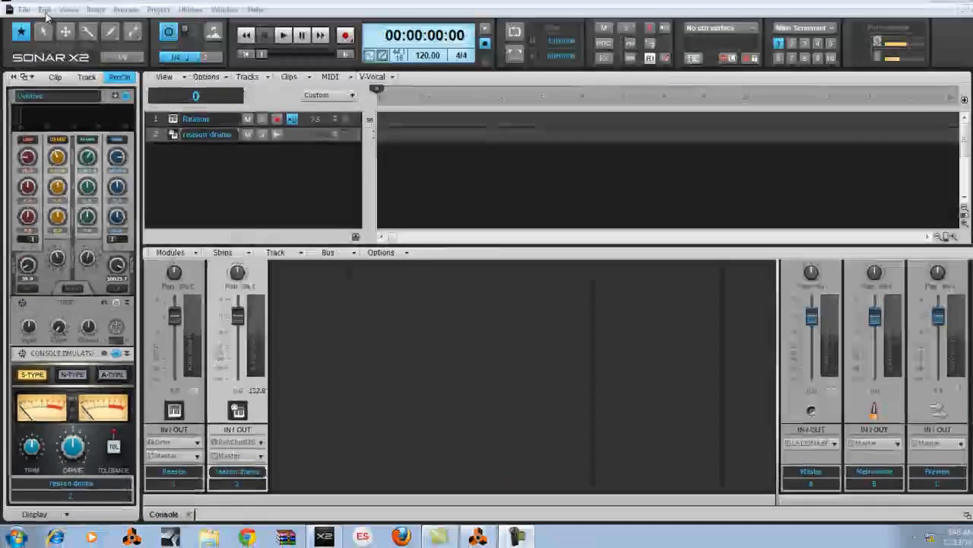
- Look through the ReWire devices that can be inserted into the project, including Reason
left_click(45, 10)
mouse_move(68, 10)
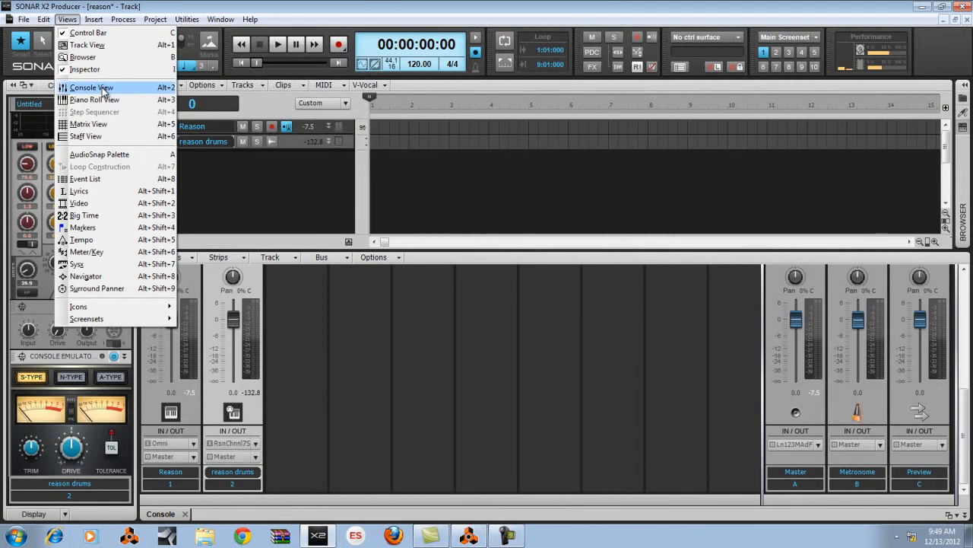
mouse_move(94, 19)
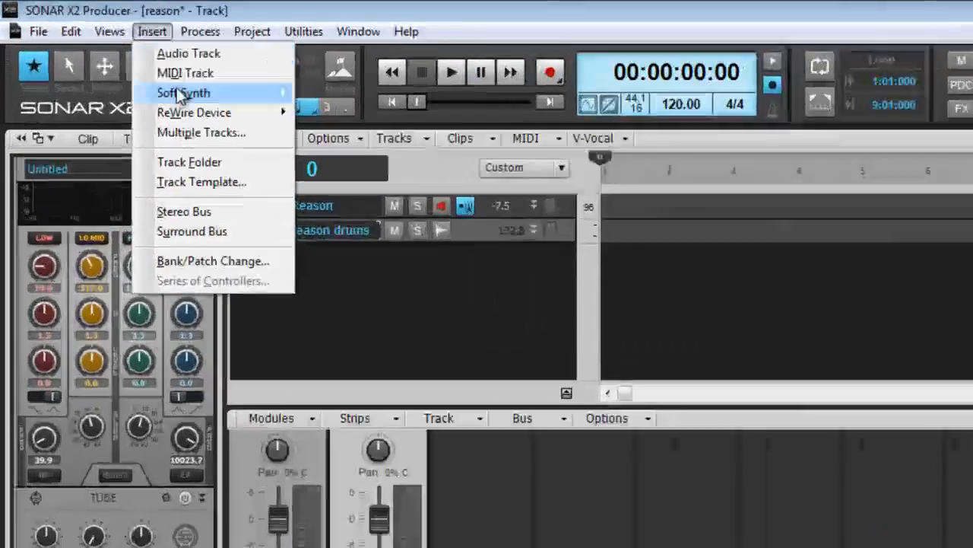
mouse_move(194, 114)
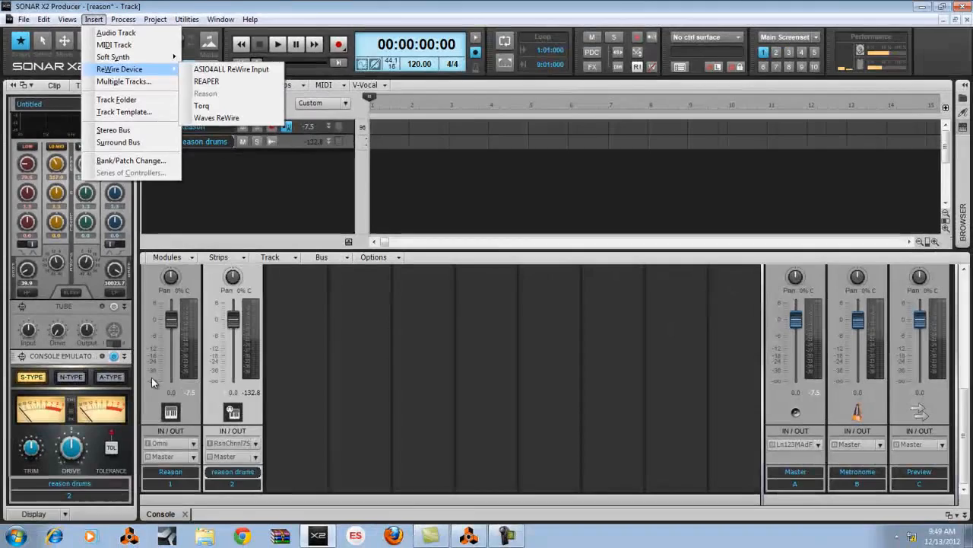
left_click(150, 376)
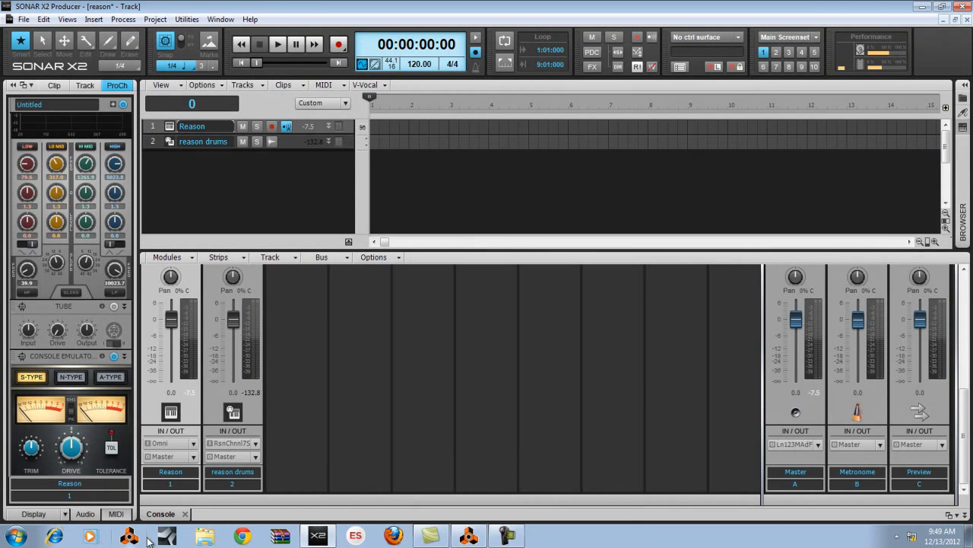
- Switch to Reason and examine the rear cabling from the Drums and Kong 1 mix channels to the hardware interface's audio outputs
left_click(469, 536)
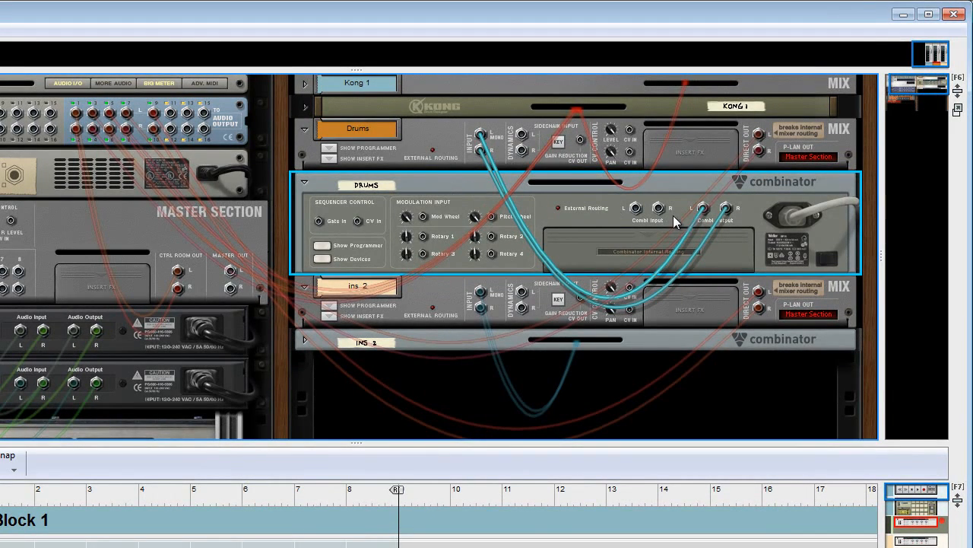
left_click(435, 131)
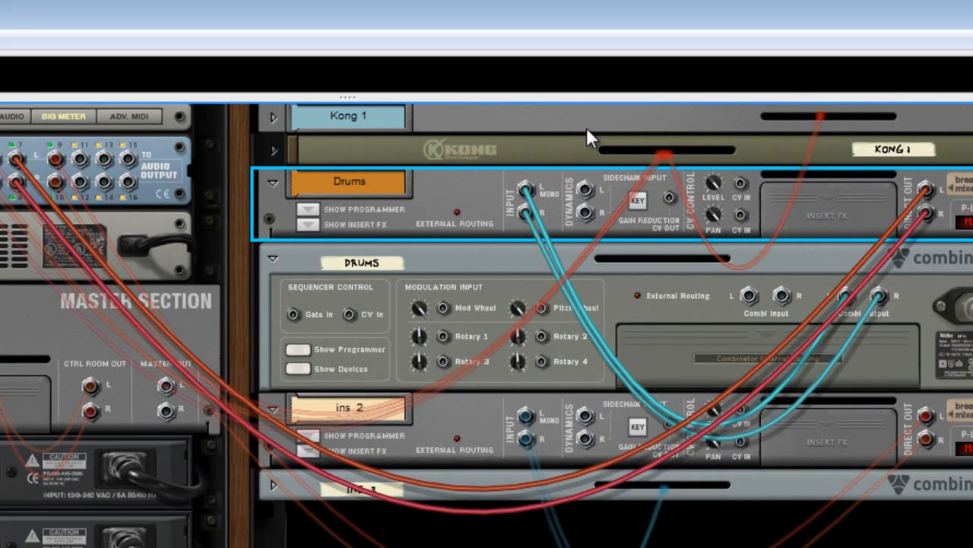
left_click(554, 126)
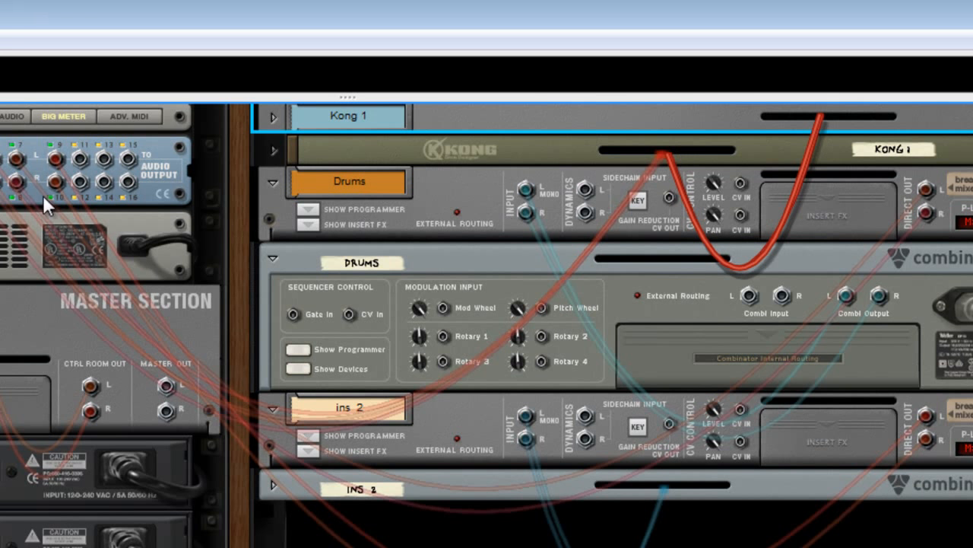
left_click(61, 352)
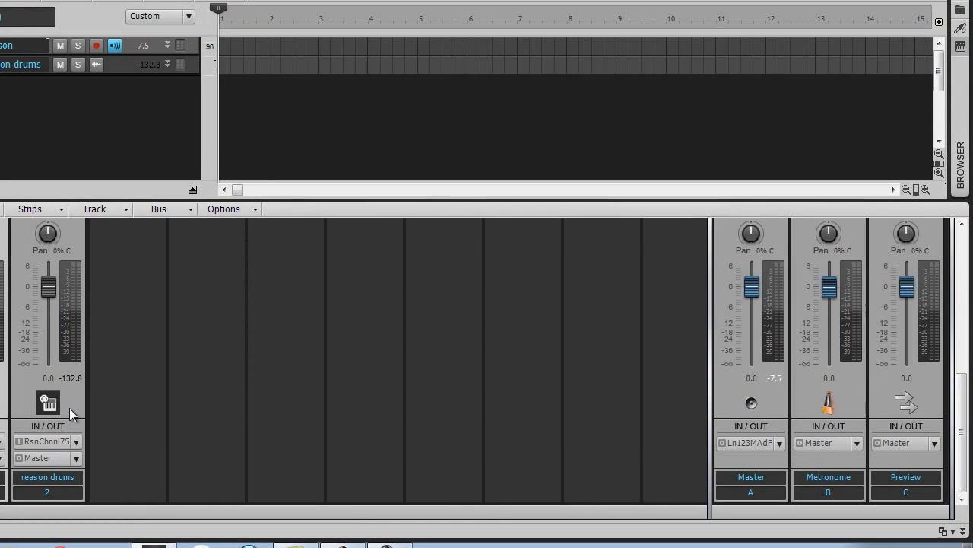
- Insert a new audio track in the SONAR console and look through the Reason channels offered as its input
right_click(101, 396)
left_click(193, 405)
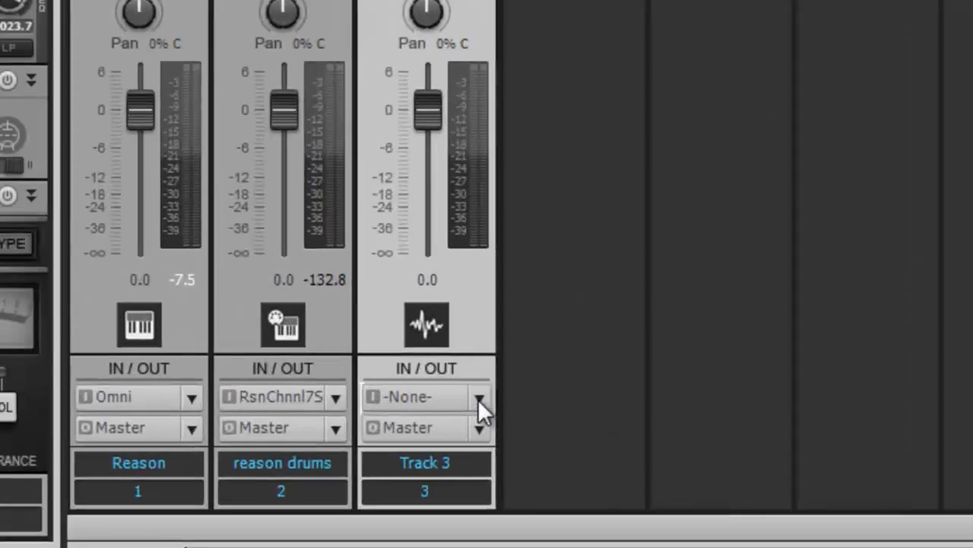
left_click(218, 432)
mouse_move(331, 523)
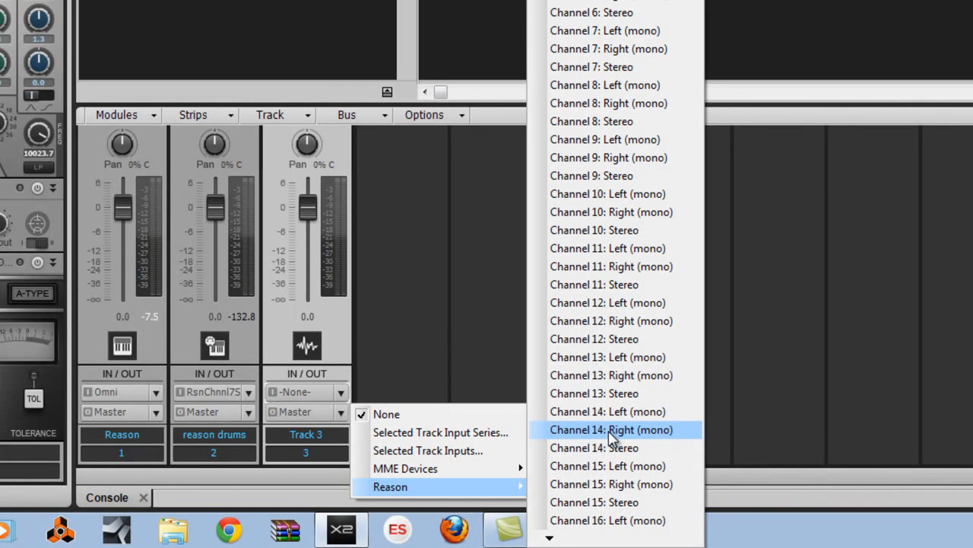
left_click(908, 497)
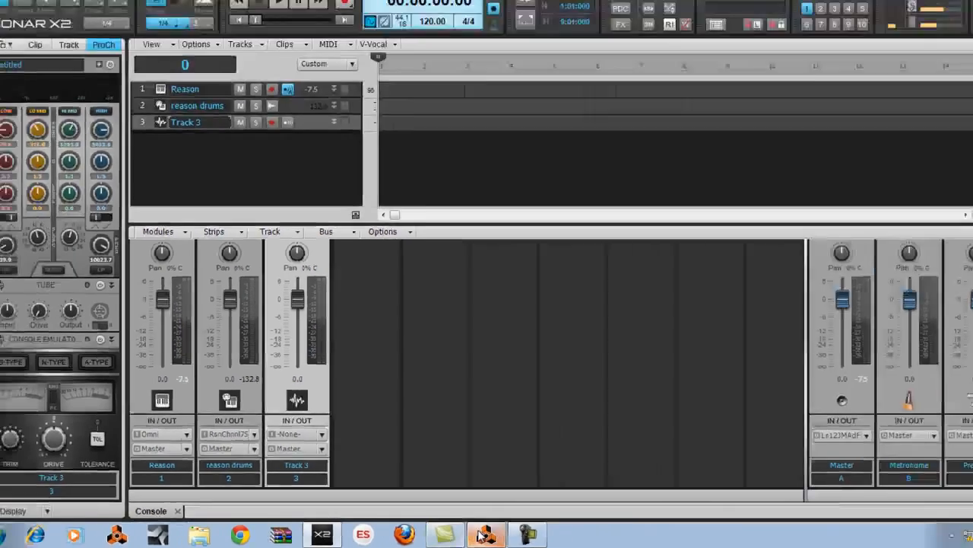
- Switch to Reason, flip the rack to its front side and create an audio track below the ins 2 Combinator
left_click(482, 535)
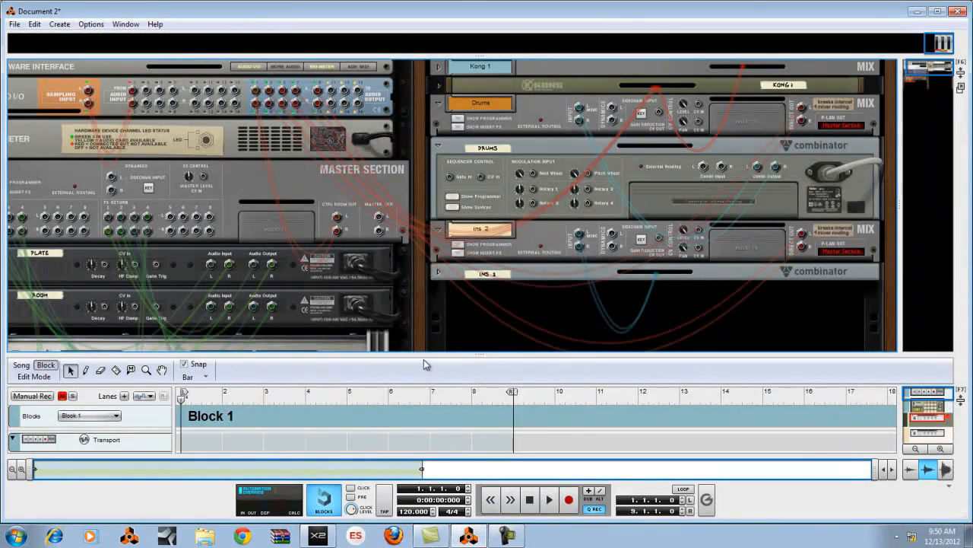
left_click_drag(423, 355, 548, 280)
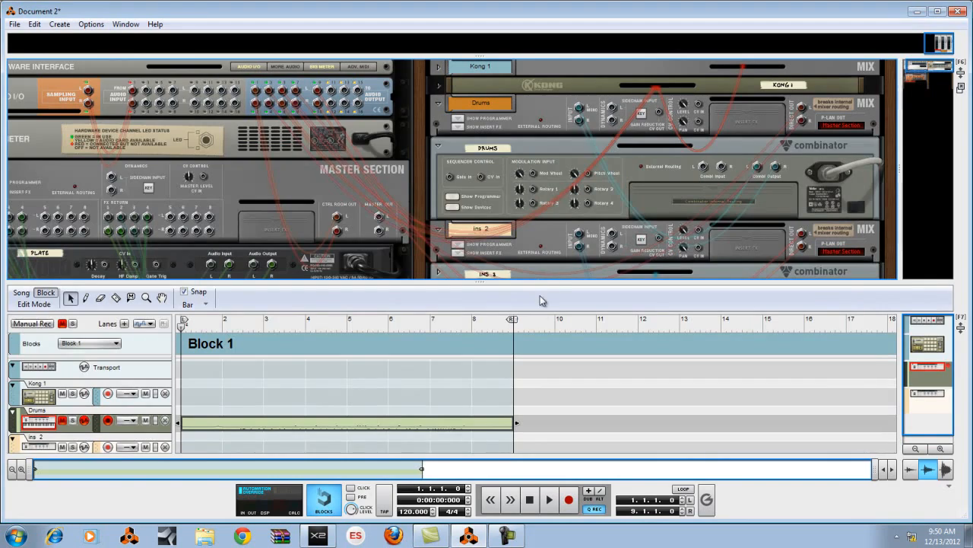
key("Tab")
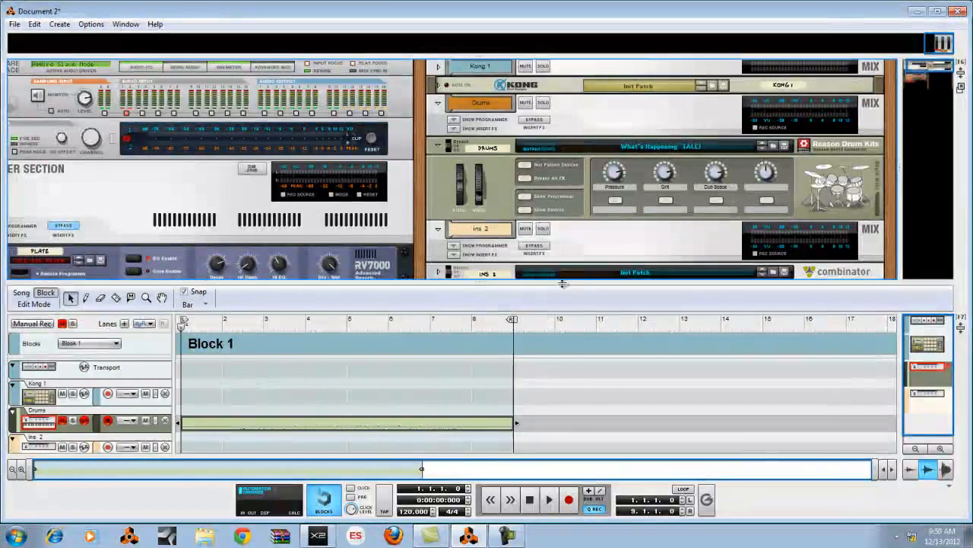
left_click_drag(560, 280, 561, 350)
right_click(612, 331)
left_click(635, 354)
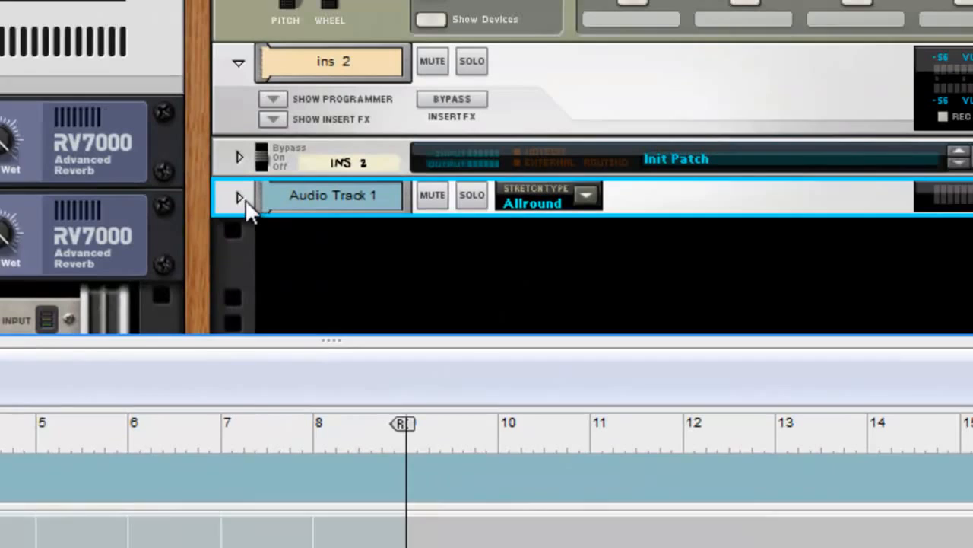
- Enable Rec Source on the Drums mix channel and set the new audio track's input to Drums in stereo
left_click(363, 5)
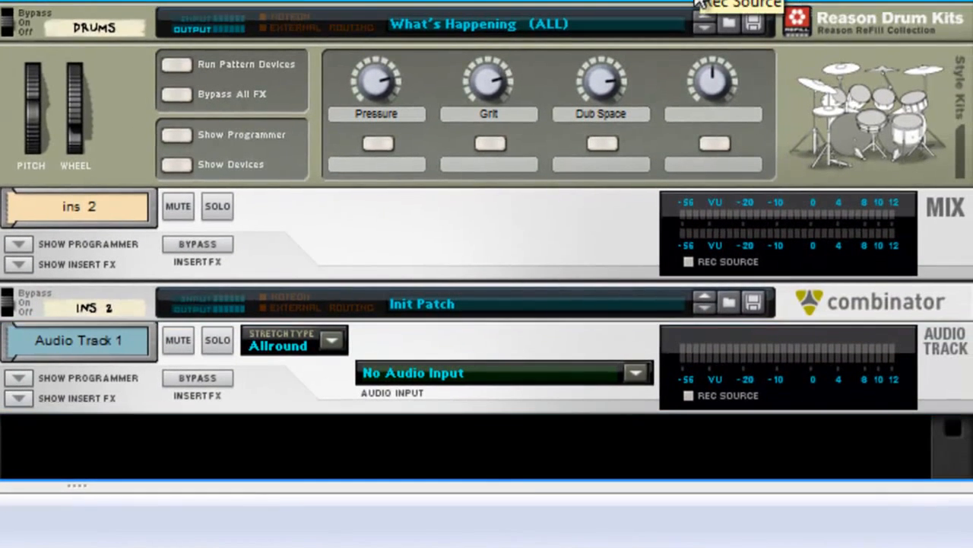
left_click(737, 327)
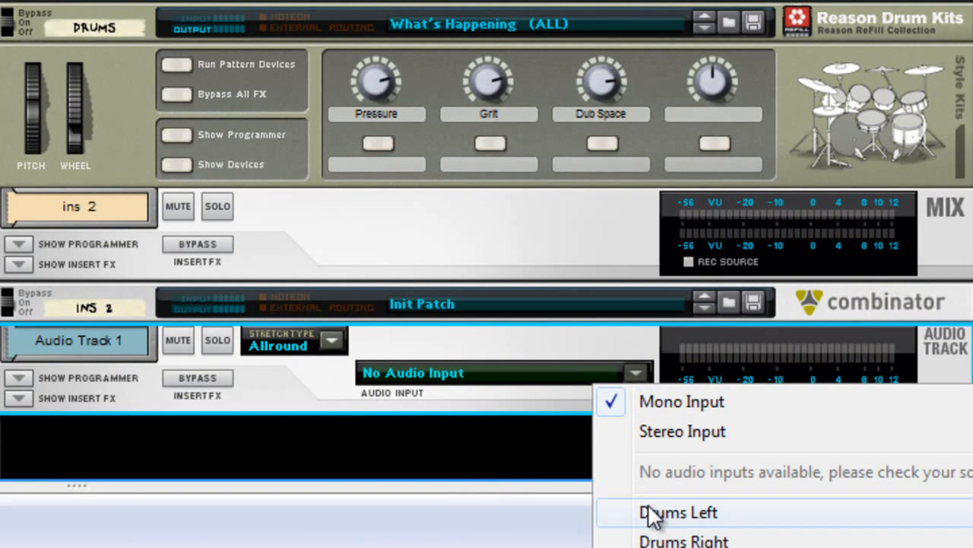
left_click(651, 431)
left_click(630, 372)
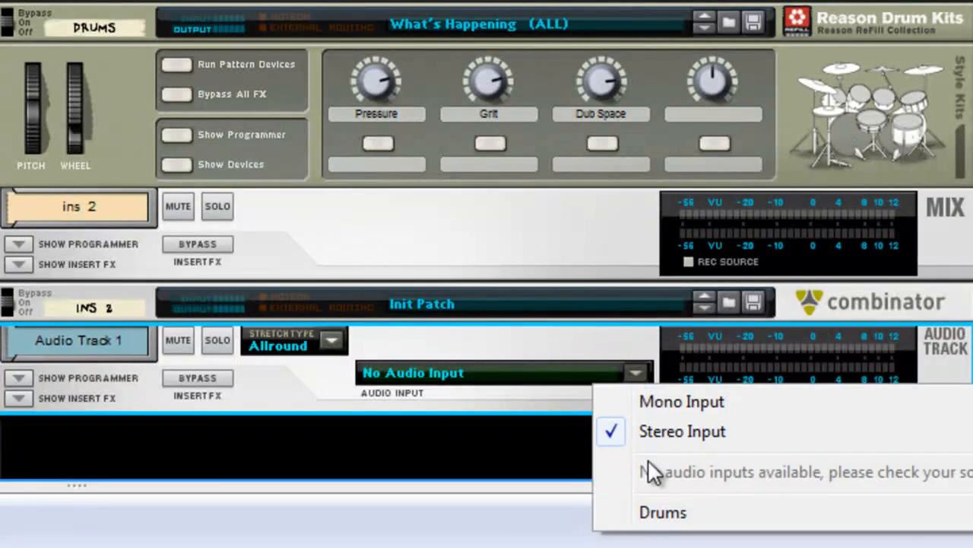
left_click(651, 513)
- Record about one bar of the drums onto Audio Track 1 at bar 3, and delete its Mod Wheel automation lane
left_click_drag(486, 482, 641, 180)
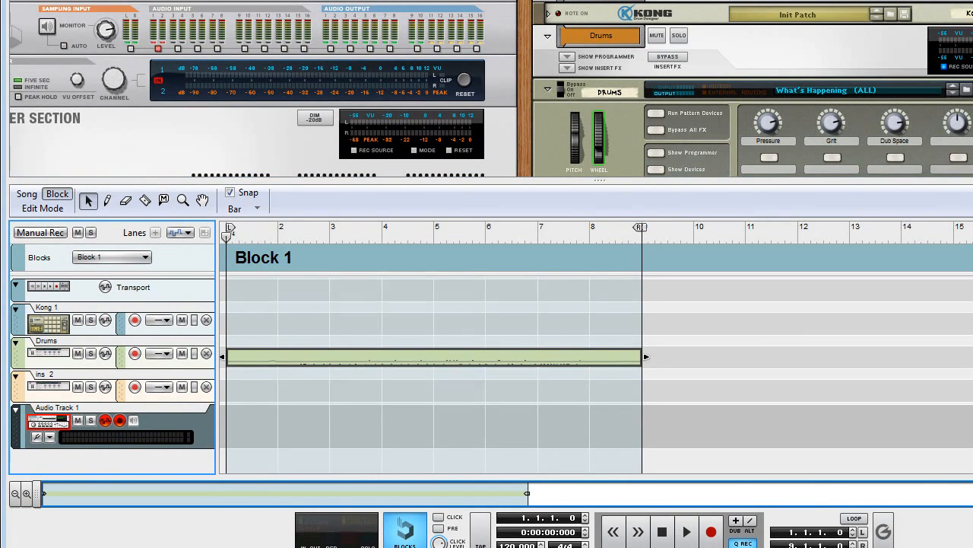
left_click(712, 532)
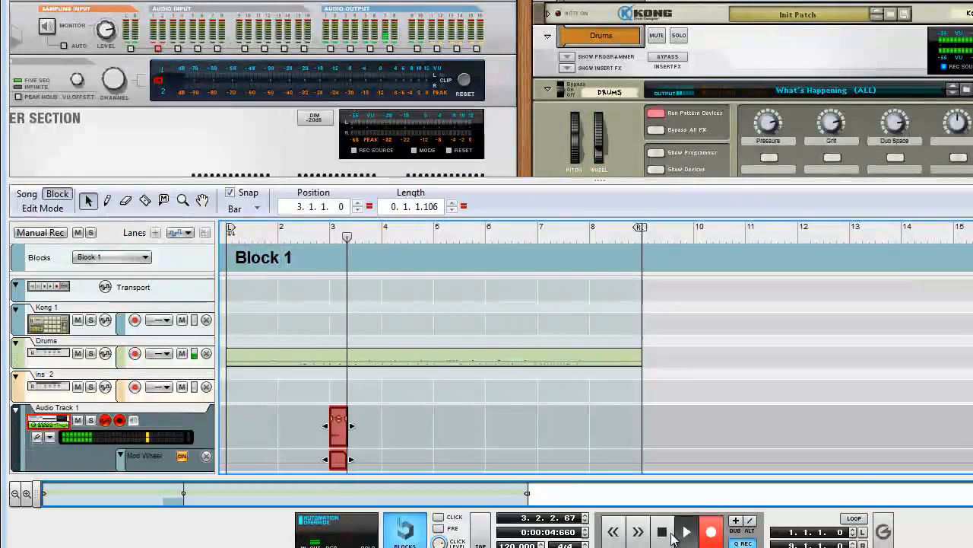
left_click(662, 533)
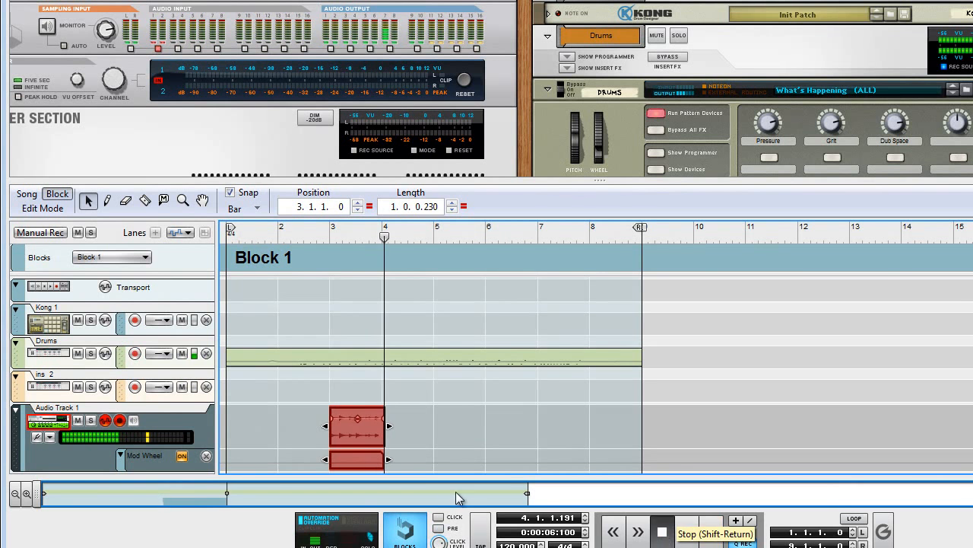
left_click(206, 456)
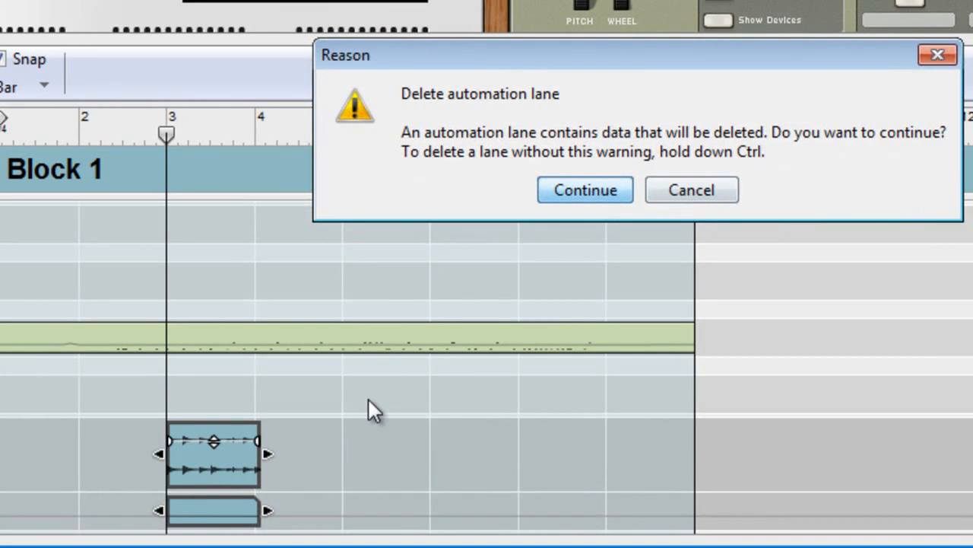
key("Return")
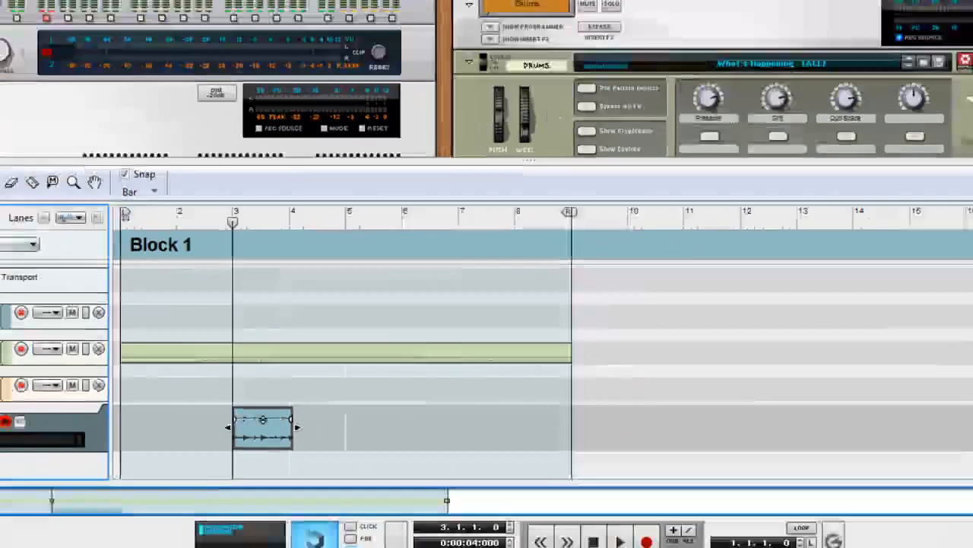
- Switch to SONAR X2, return playback to the project start and turn on Track 3's Console Emulator
left_click(320, 539)
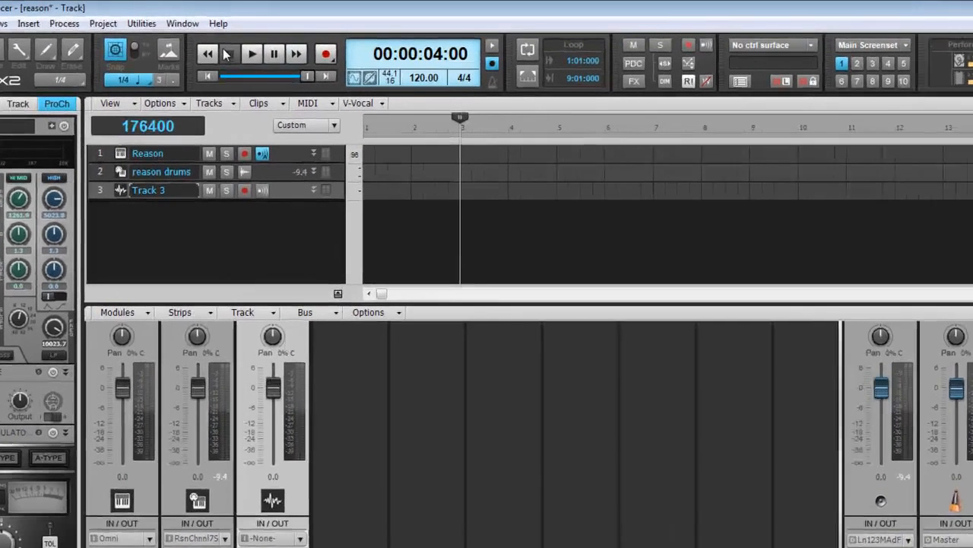
left_click(249, 43)
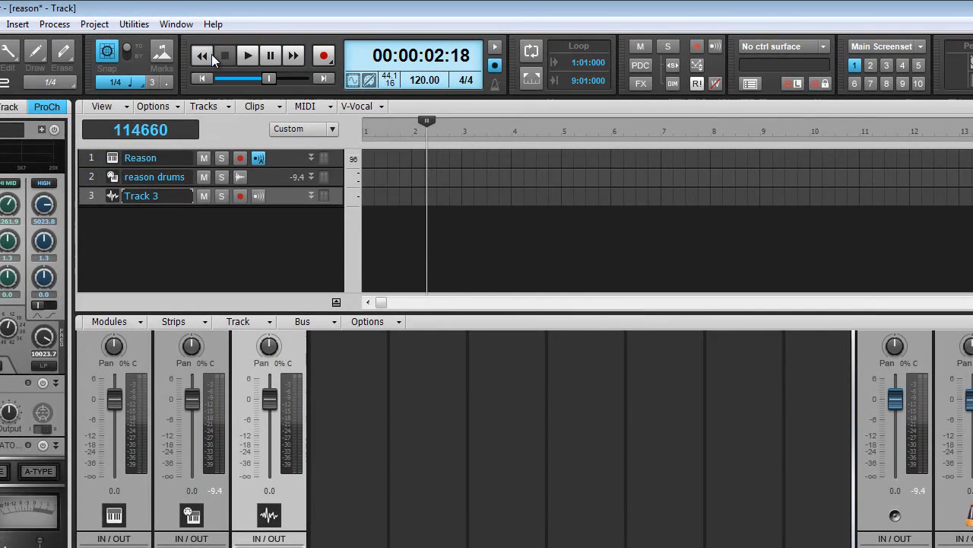
left_click(212, 55)
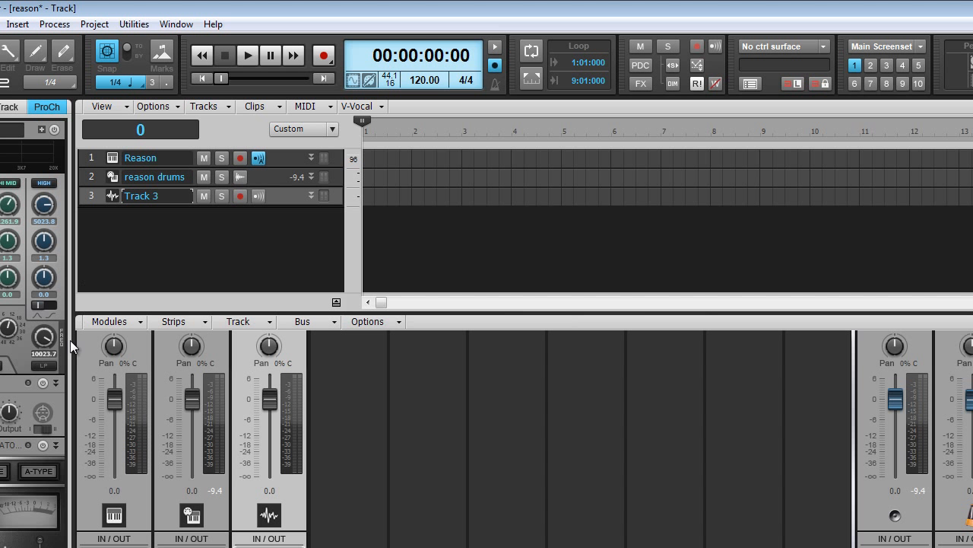
left_click(43, 446)
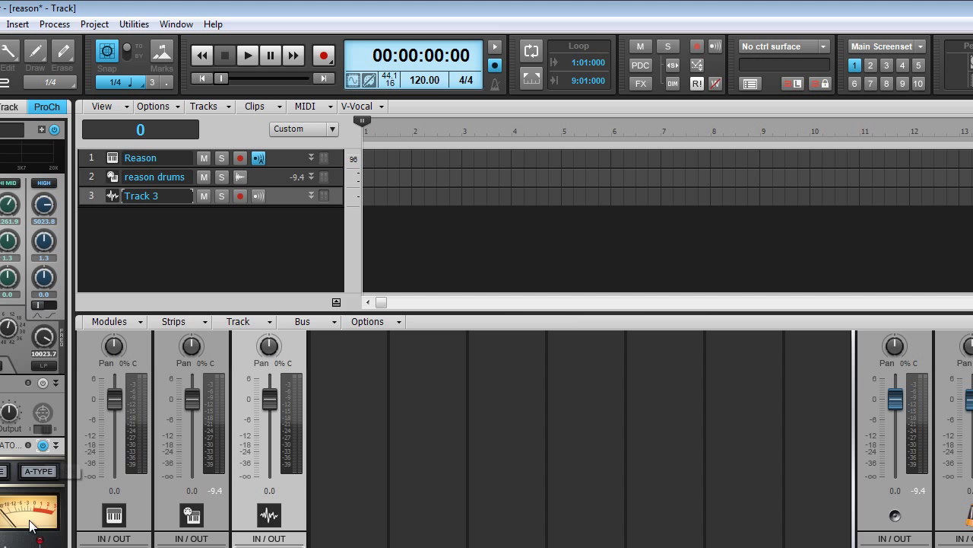